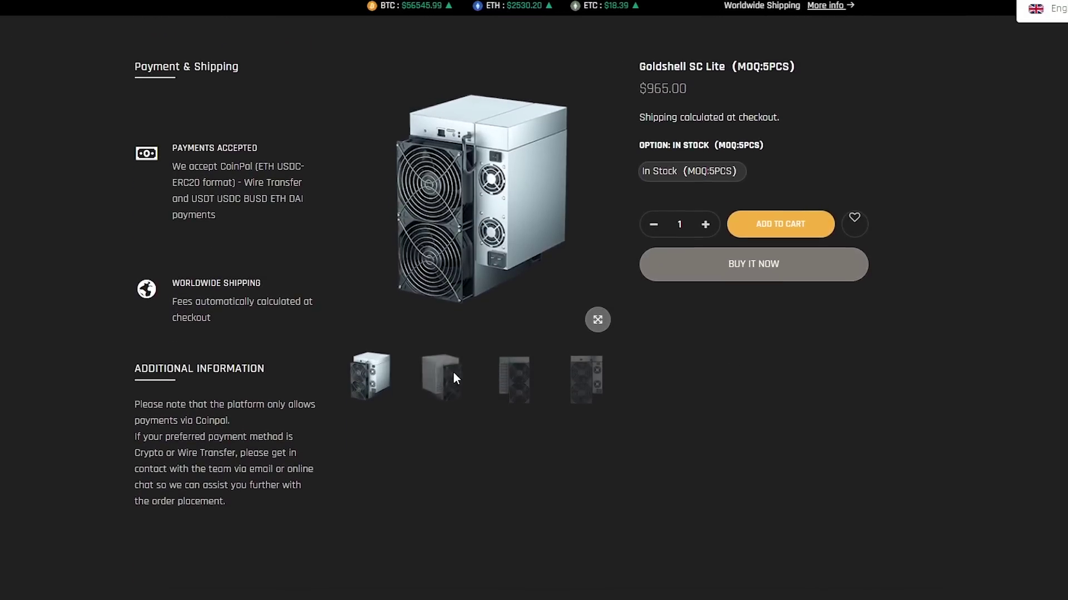
- View the SC Lite's front-view photo and the next photo in the gallery
{"action": "left_click", "coordinate": [504, 377]}
{"action": "left_click", "coordinate": [582, 381]}
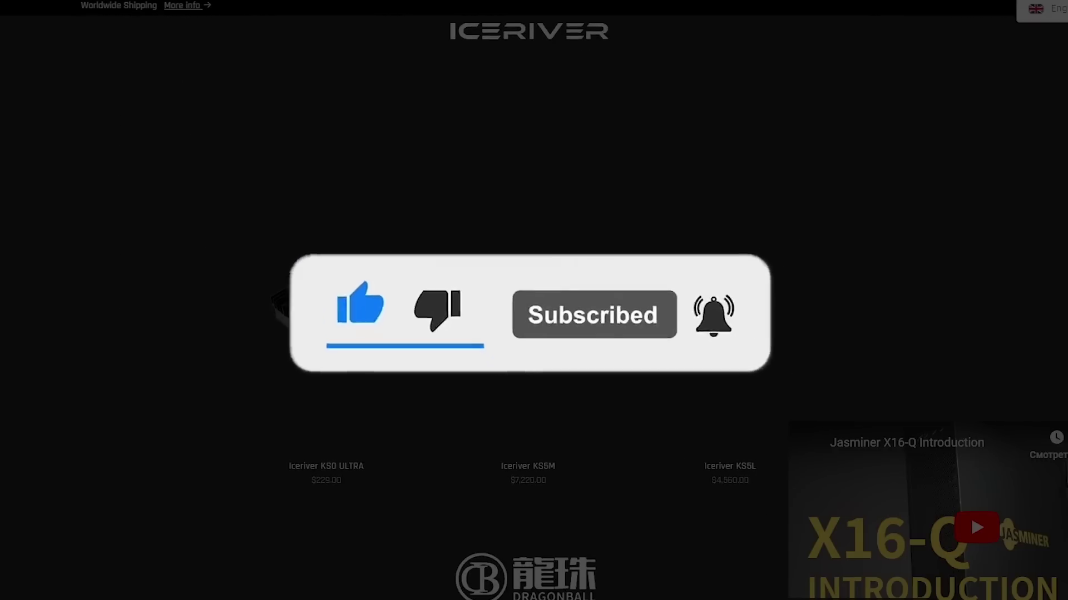
{"action": "scroll", "coordinate": [937, 352], "scroll_direction": "down", "scroll_amount": 1}
{"action": "scroll", "coordinate": [936, 352], "scroll_direction": "down", "scroll_amount": 1}
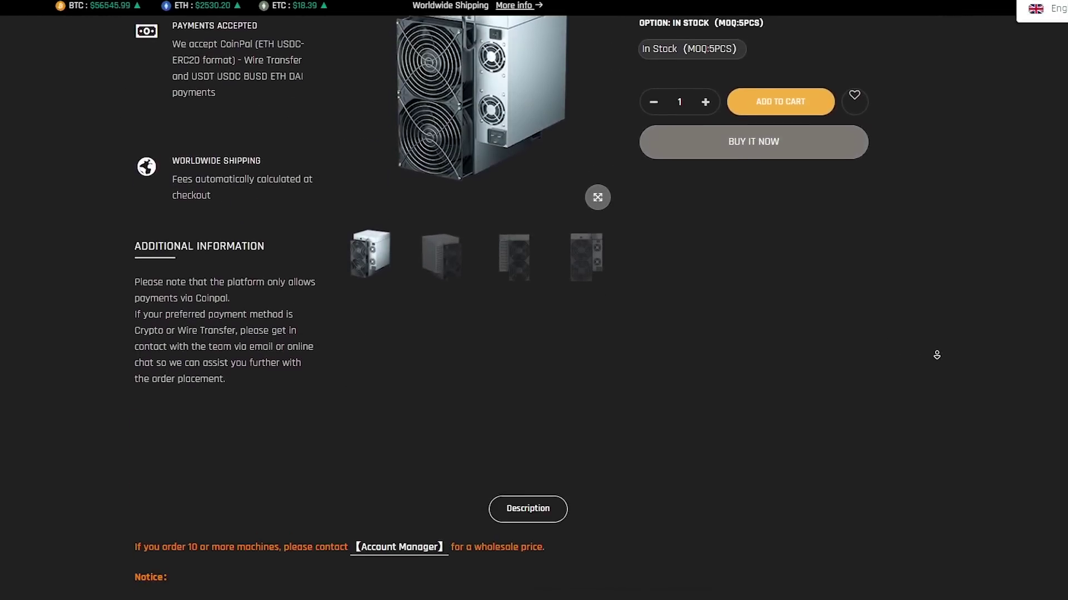
{"action": "scroll", "coordinate": [937, 353], "scroll_direction": "down", "scroll_amount": 2}
{"action": "scroll", "coordinate": [936, 354], "scroll_direction": "down", "scroll_amount": 1}
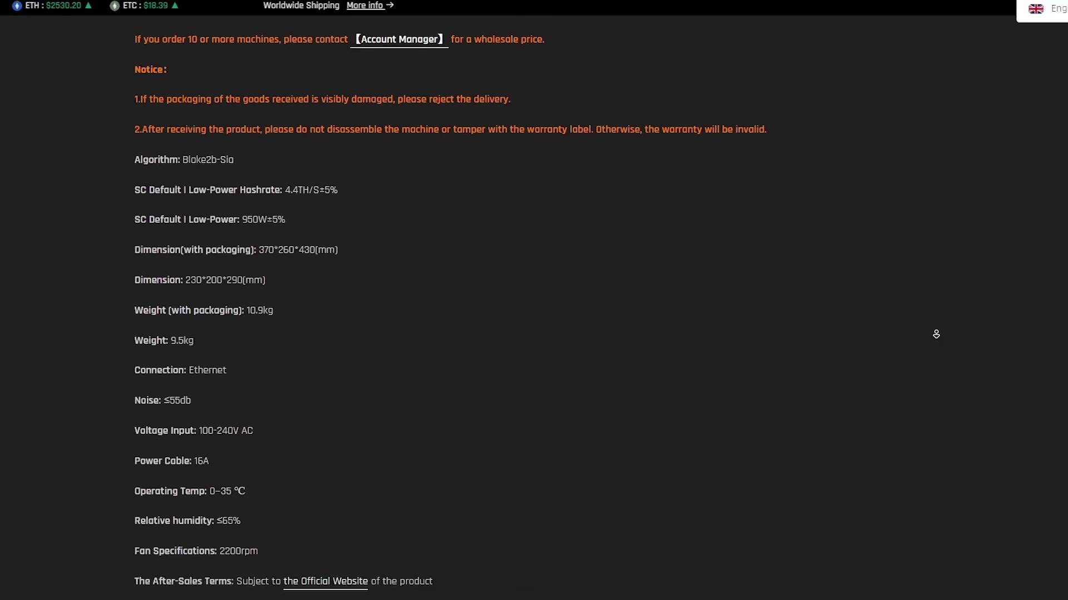
- Autoscroll the SC Lite page, pausing on the specs list, then continue toward the evaluation video
{"action": "middle_click", "coordinate": [937, 335]}
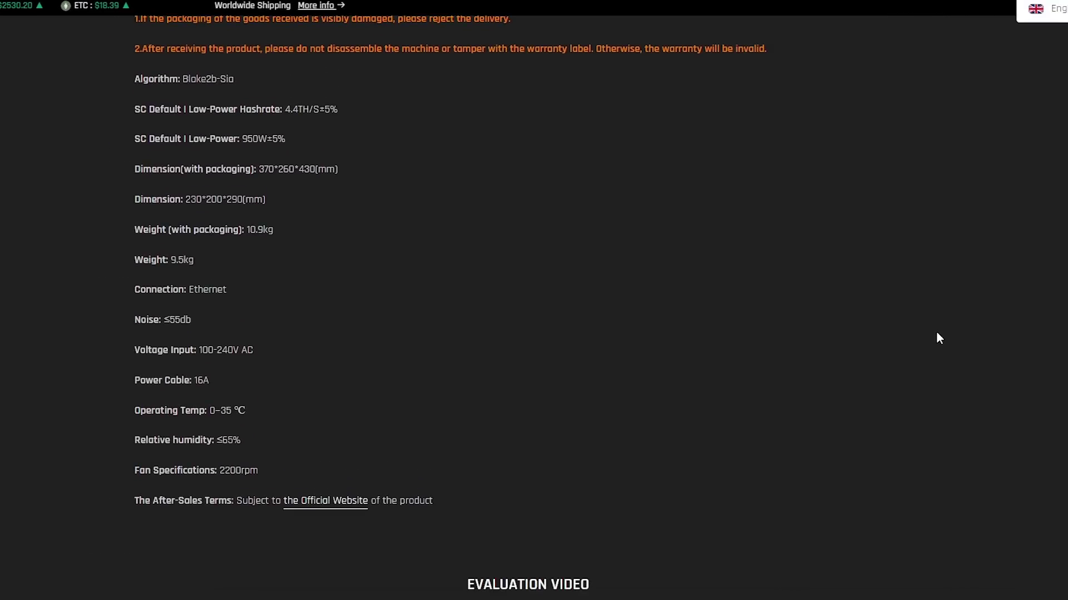
{"action": "middle_click", "coordinate": [947, 289]}
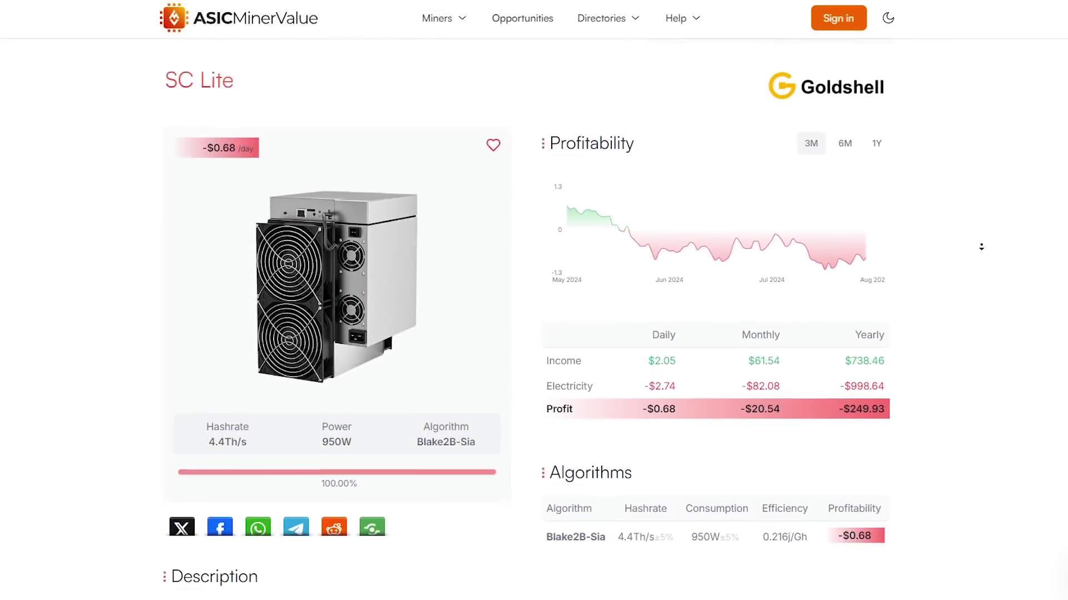
{"action": "scroll", "coordinate": [984, 243], "scroll_direction": "down", "scroll_amount": 1}
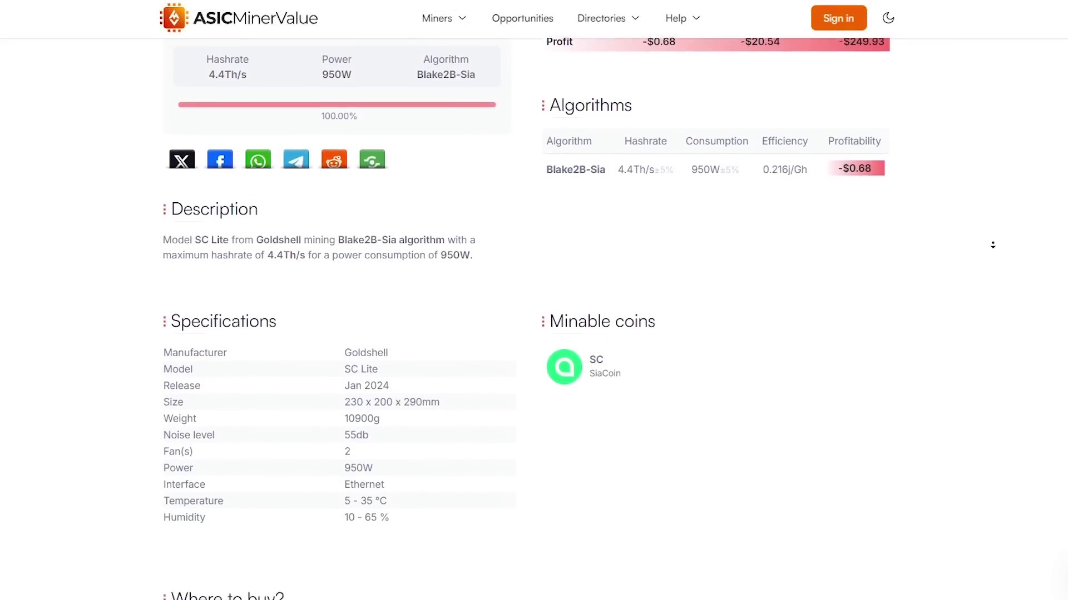
- Review the SC Lite specifications and vendor list, ending back on Specifications
{"action": "left_click", "coordinate": [993, 256]}
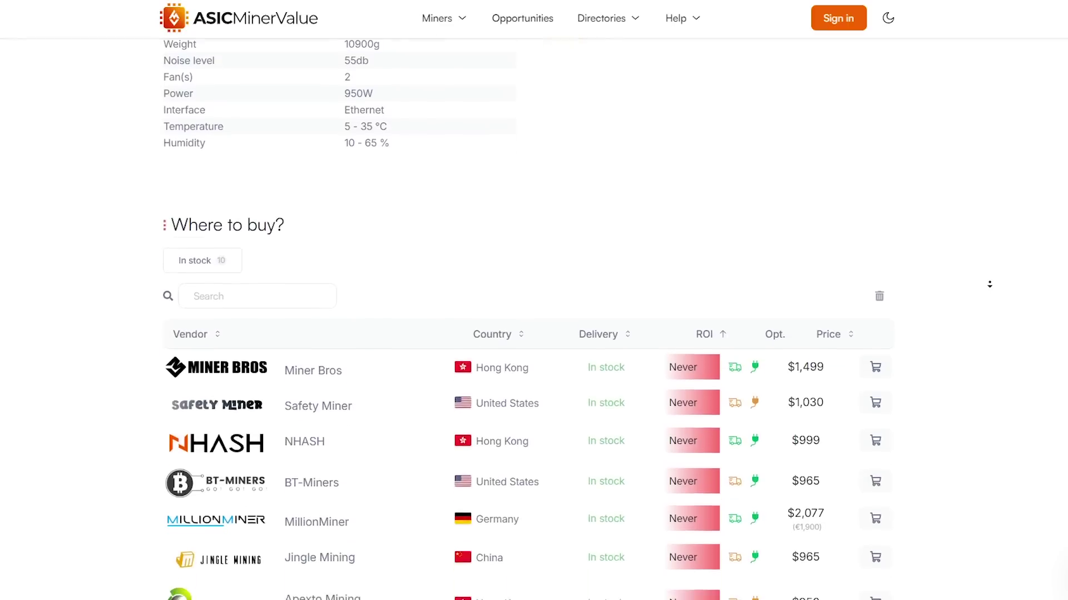
{"action": "left_click", "coordinate": [992, 286]}
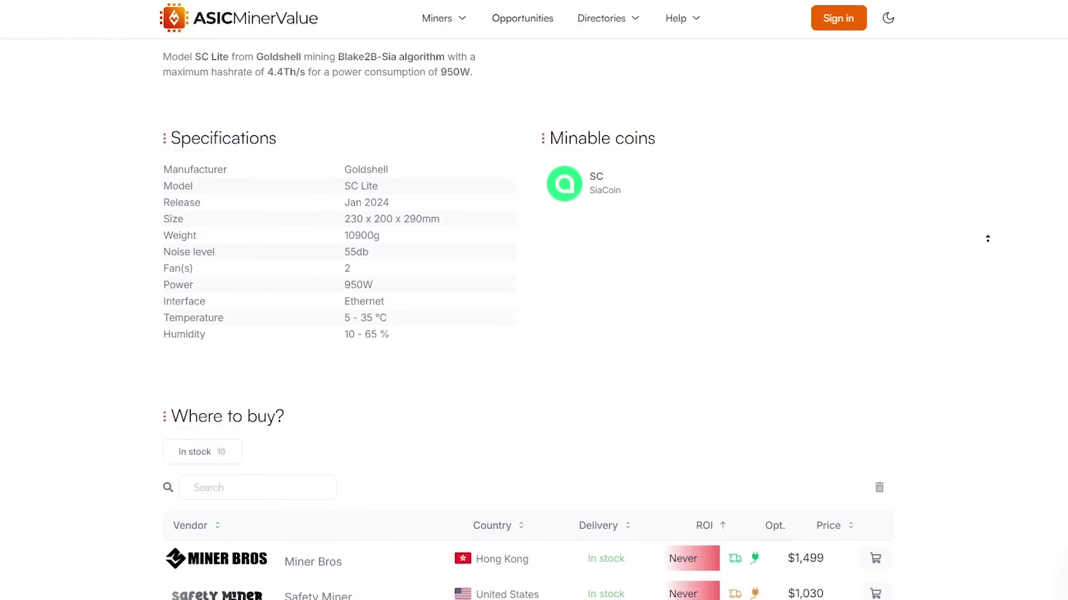
{"action": "left_click", "coordinate": [991, 245]}
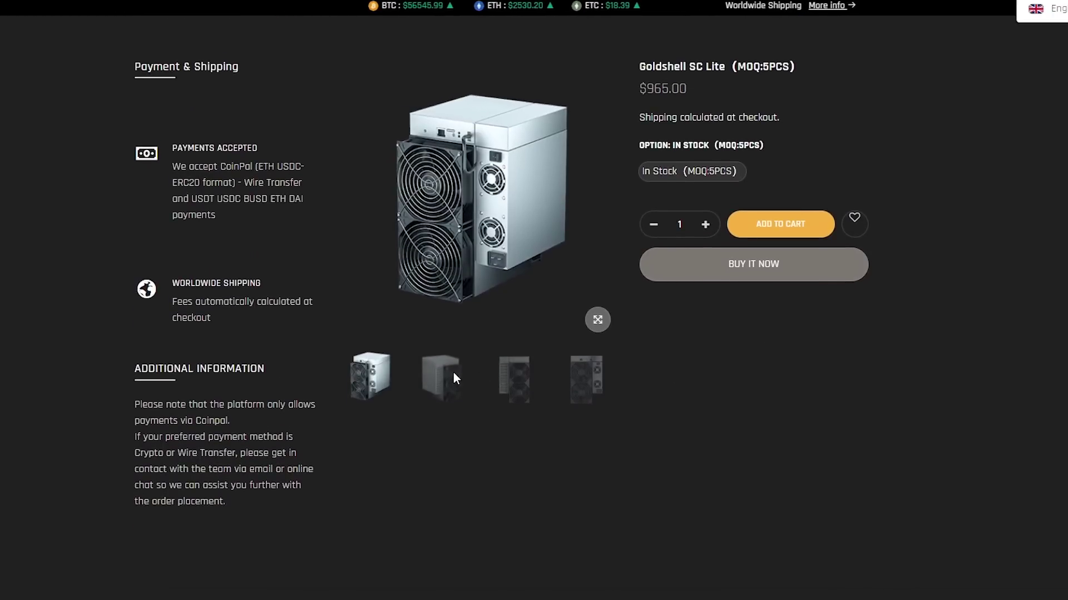
- View the SC Lite's second, front-view and side-view photos, then scroll toward the description
{"action": "left_click", "coordinate": [454, 376]}
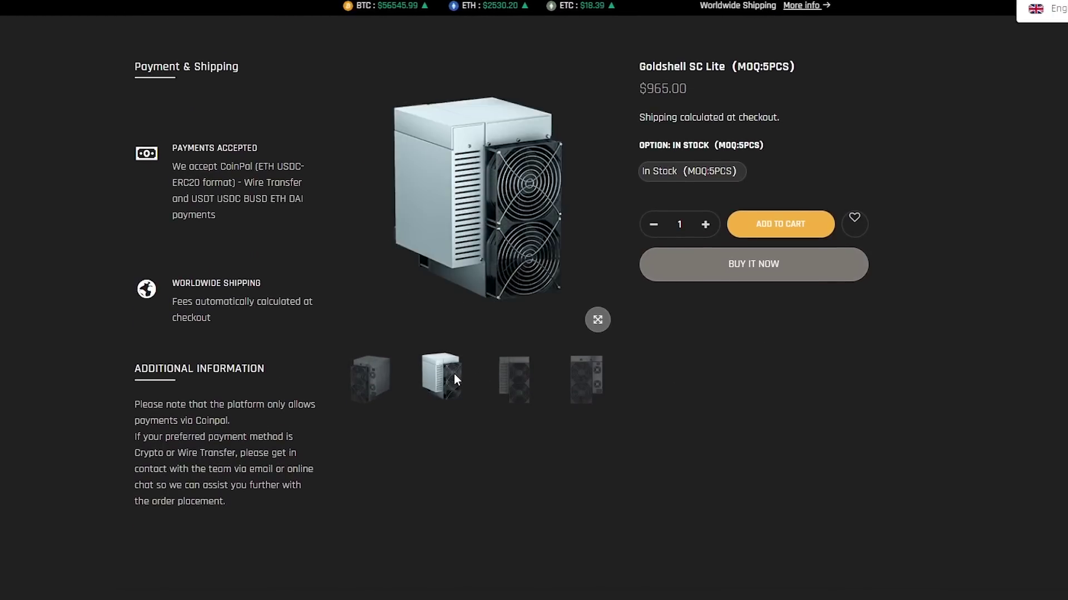
{"action": "left_click", "coordinate": [504, 379]}
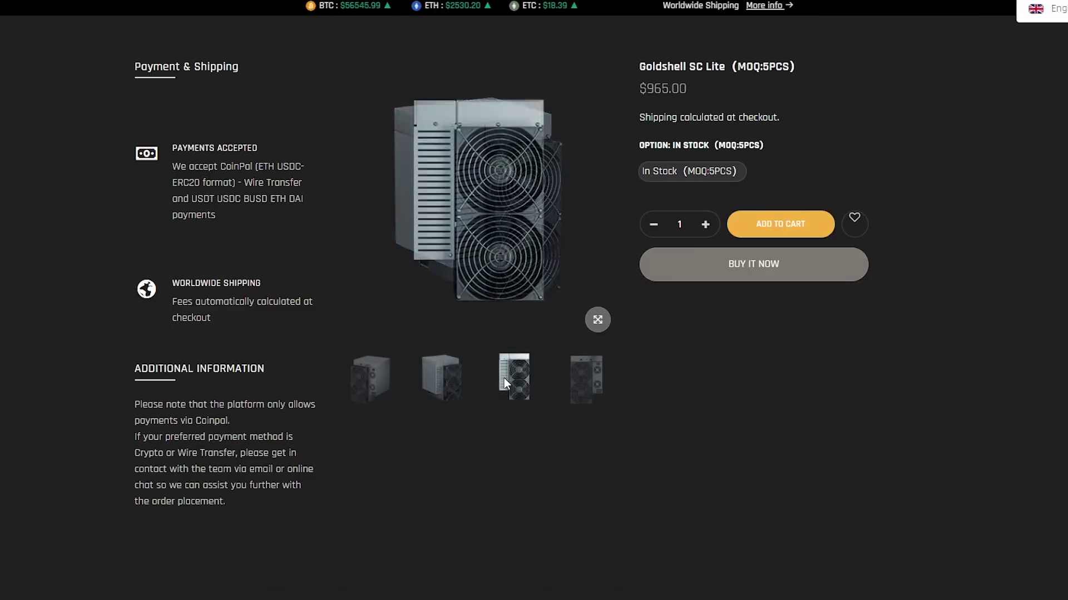
{"action": "left_click", "coordinate": [582, 378]}
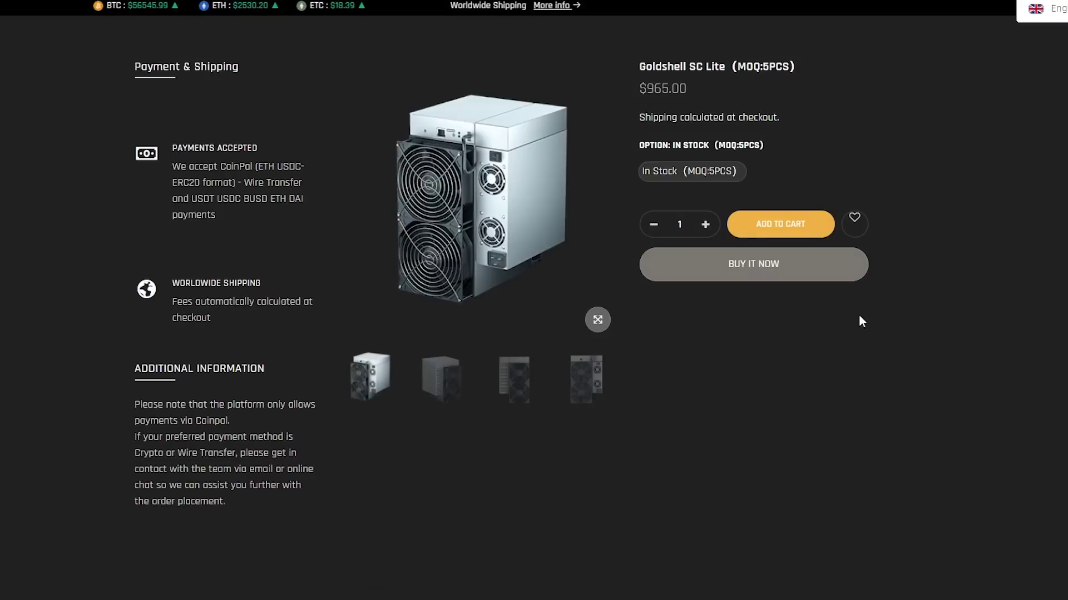
{"action": "middle_click", "coordinate": [934, 350]}
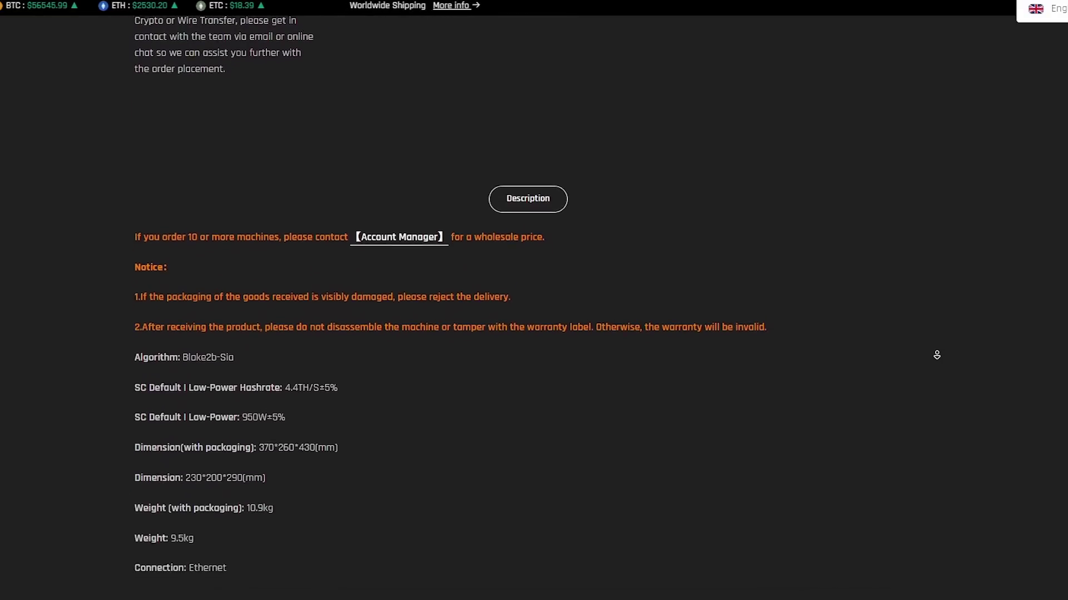
- Stop autoscrolling at the SC Lite description's specifications list
{"action": "middle_click", "coordinate": [937, 354]}
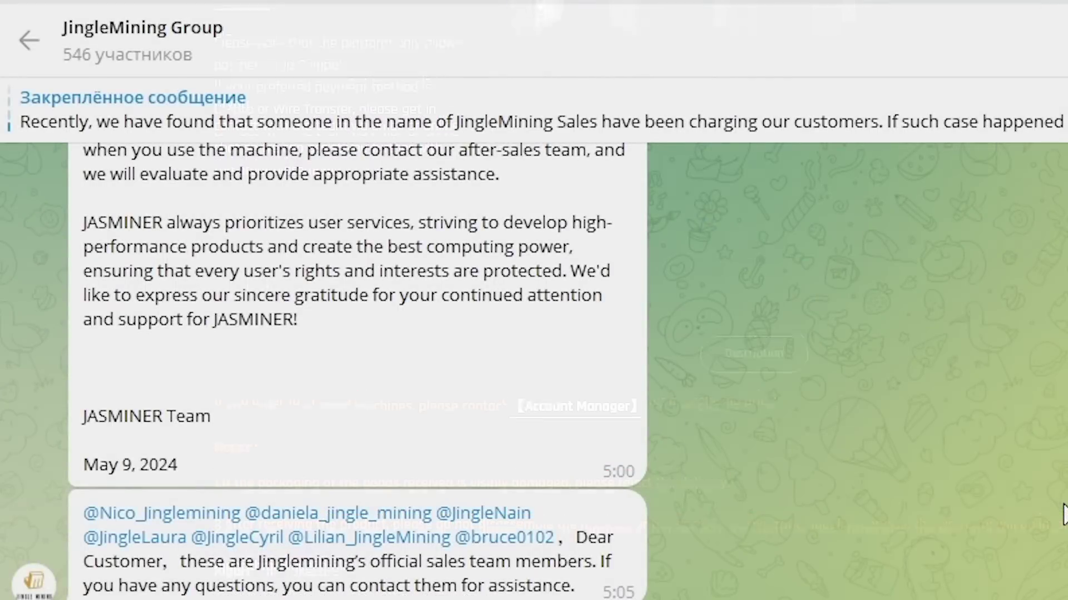
{"action": "scroll", "coordinate": [1065, 515], "scroll_direction": "down", "scroll_amount": 1}
{"action": "scroll", "coordinate": [1065, 514], "scroll_direction": "down", "scroll_amount": 3}
{"action": "scroll", "coordinate": [1065, 515], "scroll_direction": "down", "scroll_amount": 2}
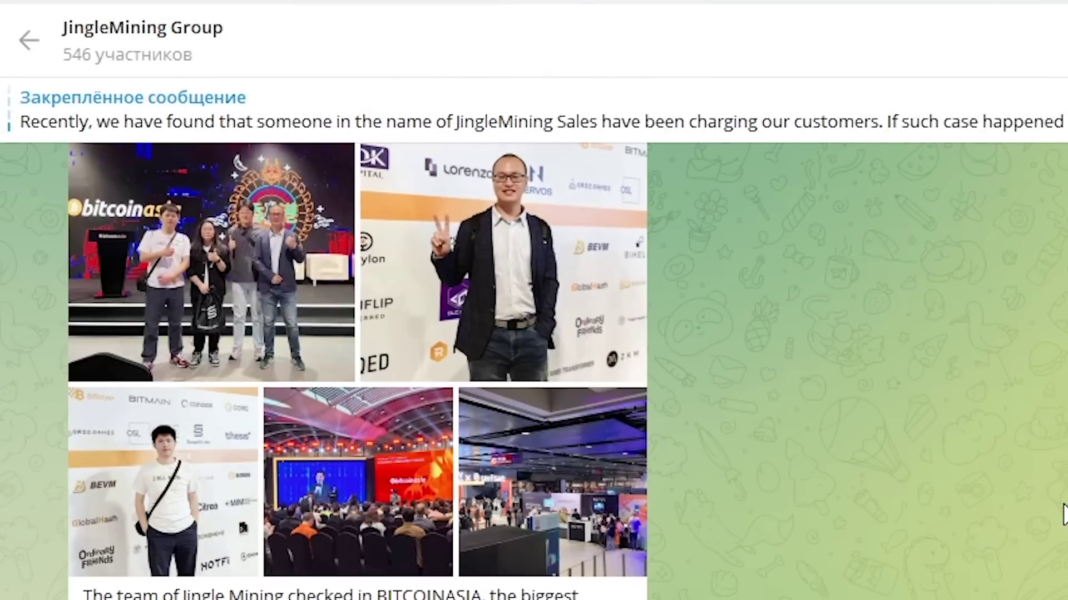
{"action": "scroll", "coordinate": [1065, 515], "scroll_direction": "down", "scroll_amount": 5}
{"action": "scroll", "coordinate": [1064, 514], "scroll_direction": "down", "scroll_amount": 1}
{"action": "scroll", "coordinate": [1064, 515], "scroll_direction": "down", "scroll_amount": 4}
{"action": "scroll", "coordinate": [1064, 515], "scroll_direction": "down", "scroll_amount": 5}
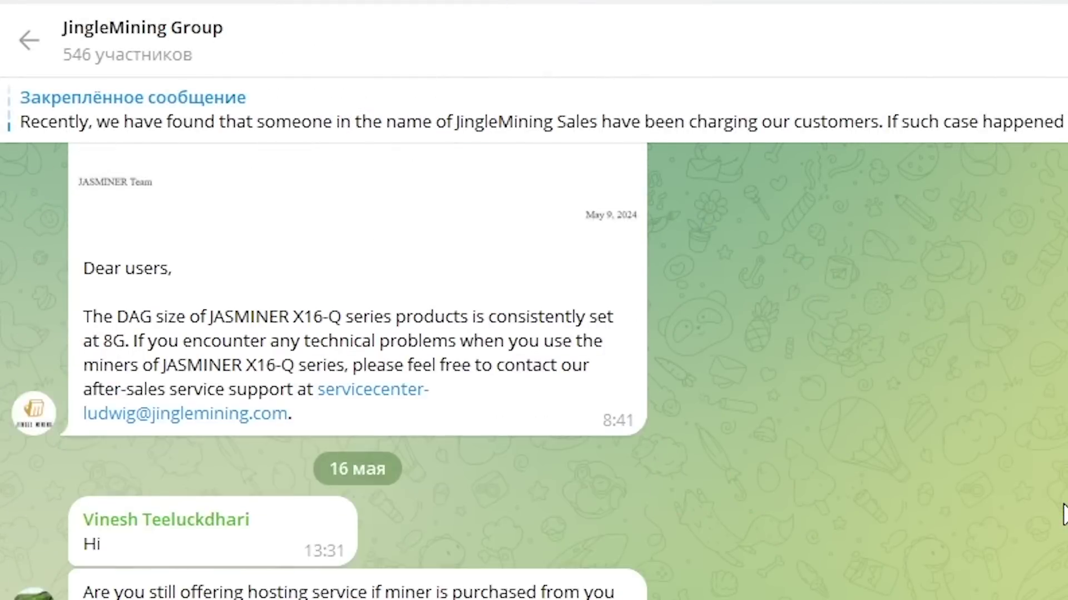
{"action": "scroll", "coordinate": [1064, 515], "scroll_direction": "down", "scroll_amount": 1}
{"action": "scroll", "coordinate": [1065, 515], "scroll_direction": "down", "scroll_amount": 1}
{"action": "scroll", "coordinate": [1065, 514], "scroll_direction": "down", "scroll_amount": 3}
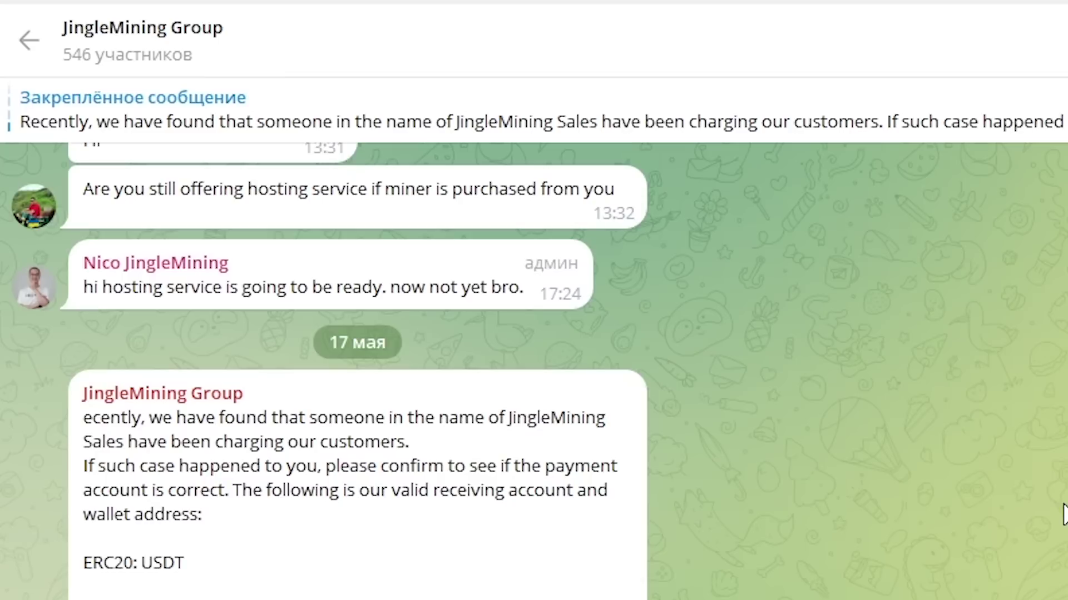
{"action": "scroll", "coordinate": [1064, 514], "scroll_direction": "down", "scroll_amount": 3}
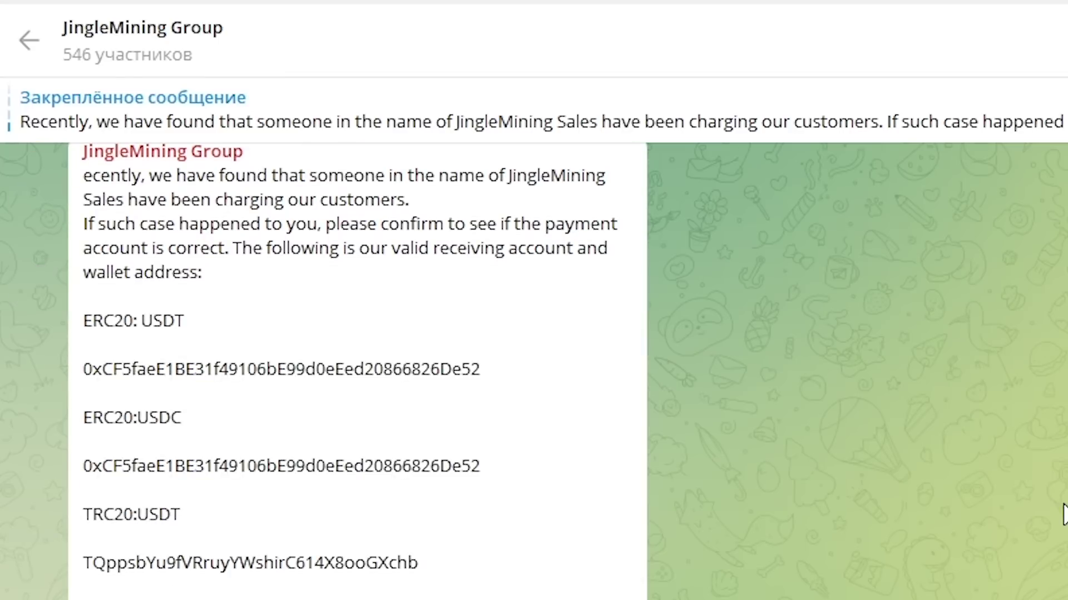
{"action": "scroll", "coordinate": [1064, 515], "scroll_direction": "down", "scroll_amount": 2}
{"action": "scroll", "coordinate": [1064, 515], "scroll_direction": "down", "scroll_amount": 1}
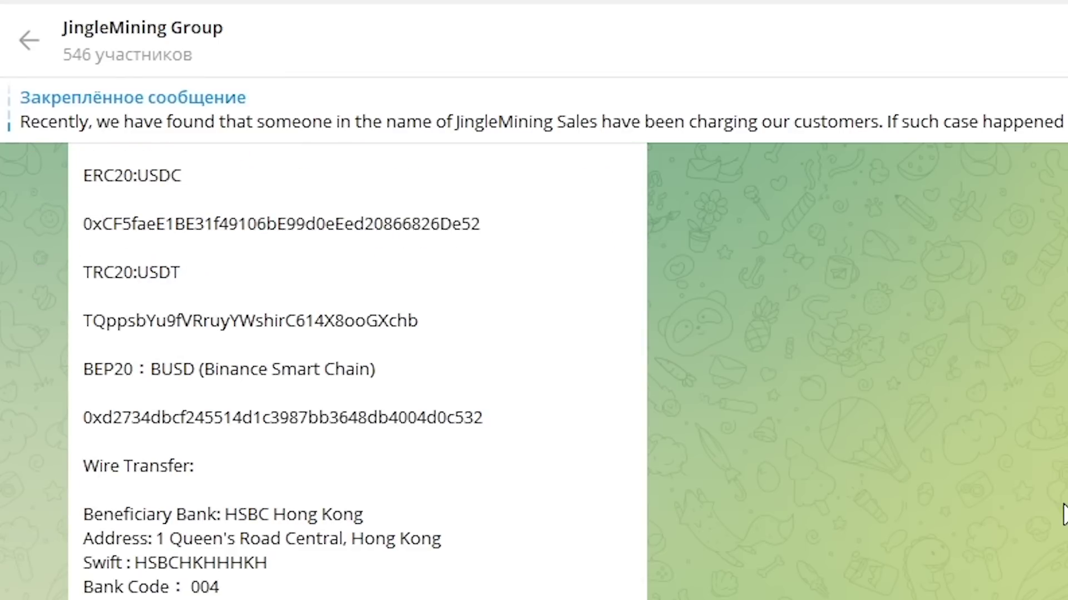
{"action": "scroll", "coordinate": [1065, 515], "scroll_direction": "down", "scroll_amount": 5}
{"action": "scroll", "coordinate": [1064, 514], "scroll_direction": "down", "scroll_amount": 5}
{"action": "scroll", "coordinate": [1065, 515], "scroll_direction": "down", "scroll_amount": 2}
{"action": "scroll", "coordinate": [1065, 514], "scroll_direction": "down", "scroll_amount": 4}
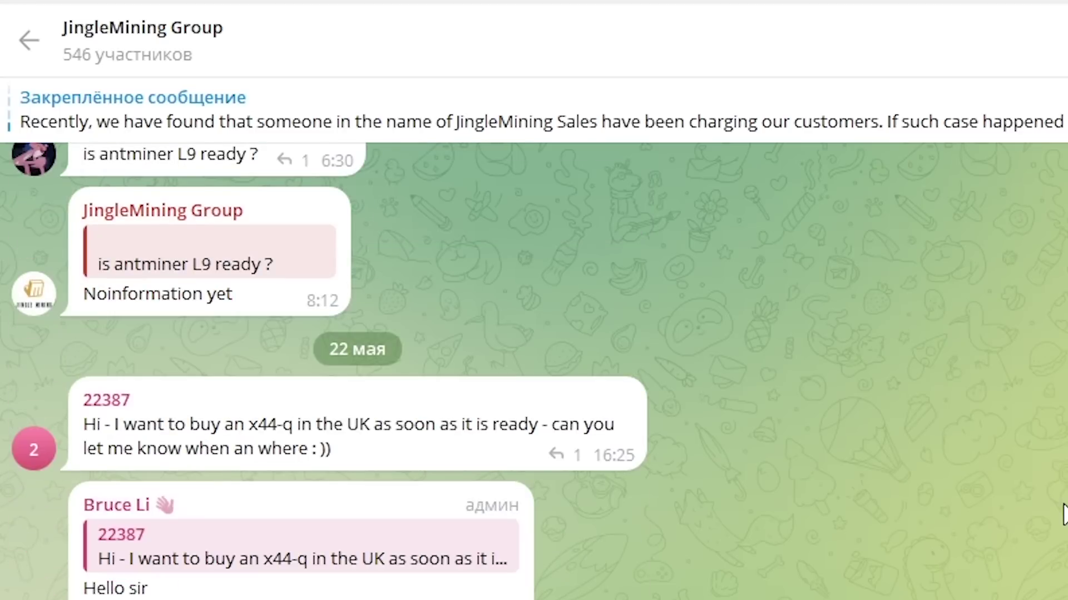
{"action": "scroll", "coordinate": [1065, 515], "scroll_direction": "down", "scroll_amount": 4}
{"action": "scroll", "coordinate": [1064, 515], "scroll_direction": "down", "scroll_amount": 2}
{"action": "scroll", "coordinate": [1064, 515], "scroll_direction": "down", "scroll_amount": 4}
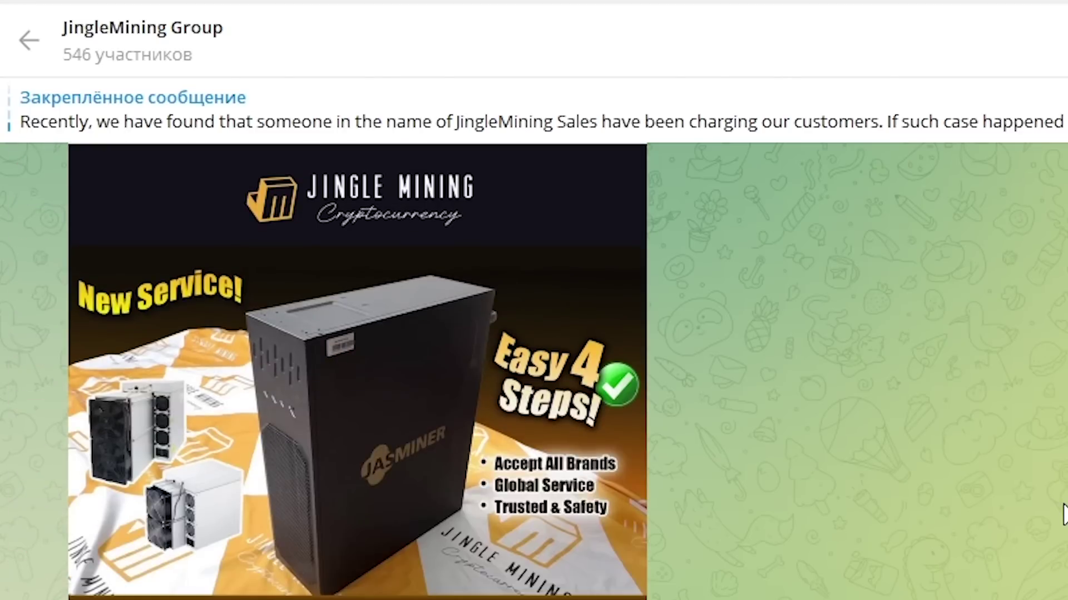